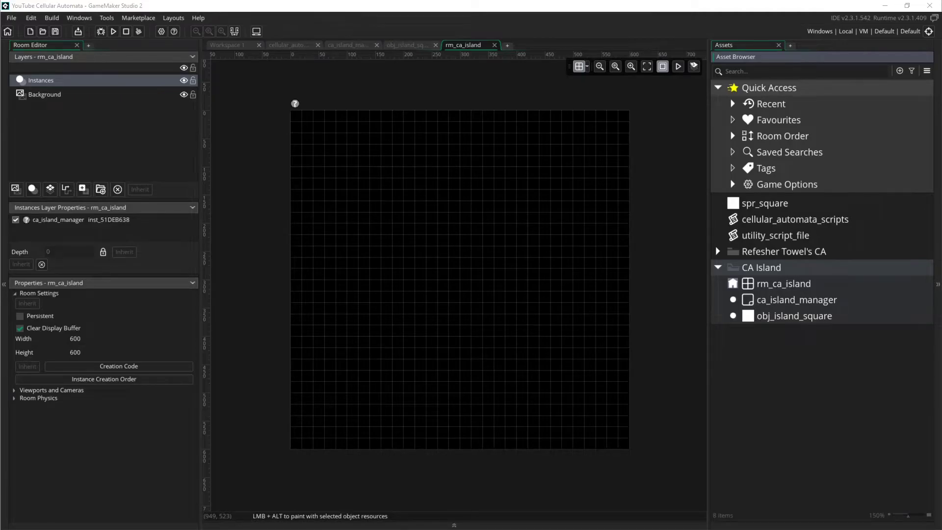
# Peek at the contents of the Refesher Towel's CA folder in the asset browser
pyautogui.click(718, 252)
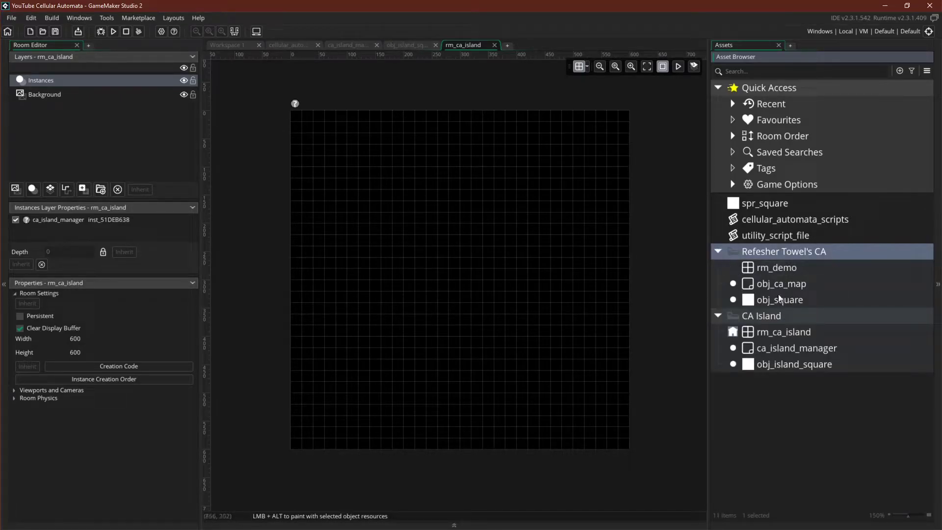
pyautogui.click(717, 252)
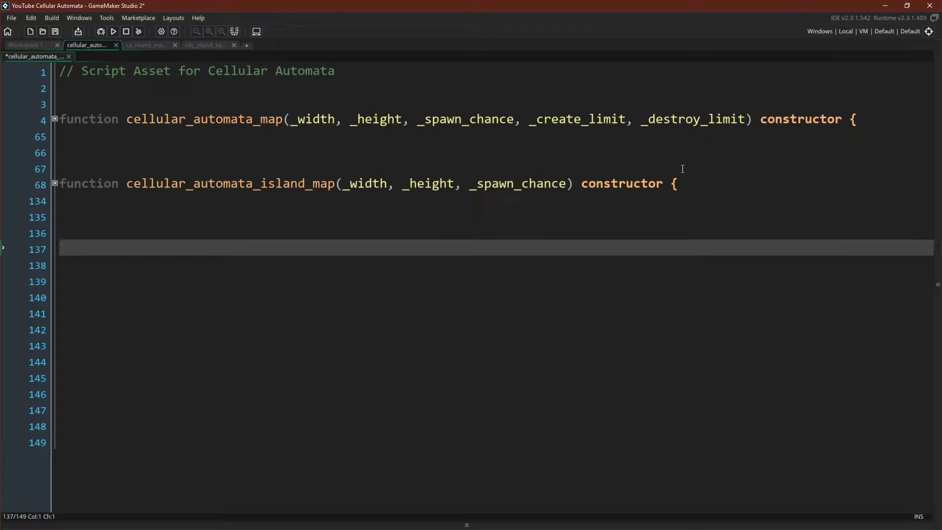
# Unfold the island map constructor body, its map creation loop and its randomizing loop
pyautogui.click(55, 184)
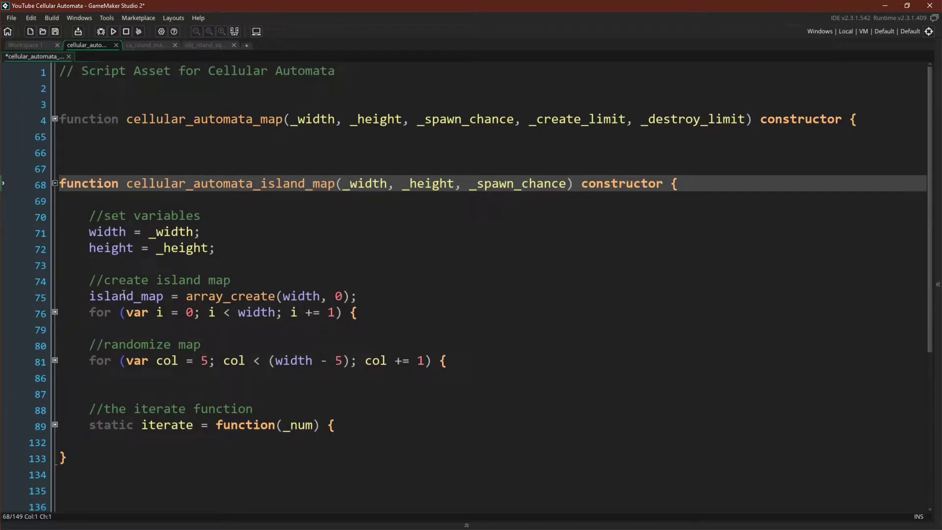
pyautogui.click(54, 313)
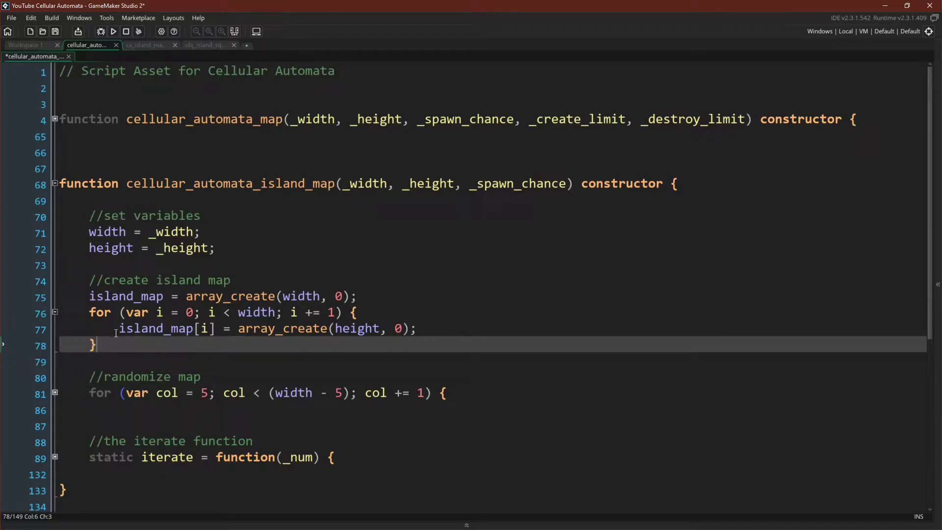
pyautogui.click(54, 393)
pyautogui.click(402, 361)
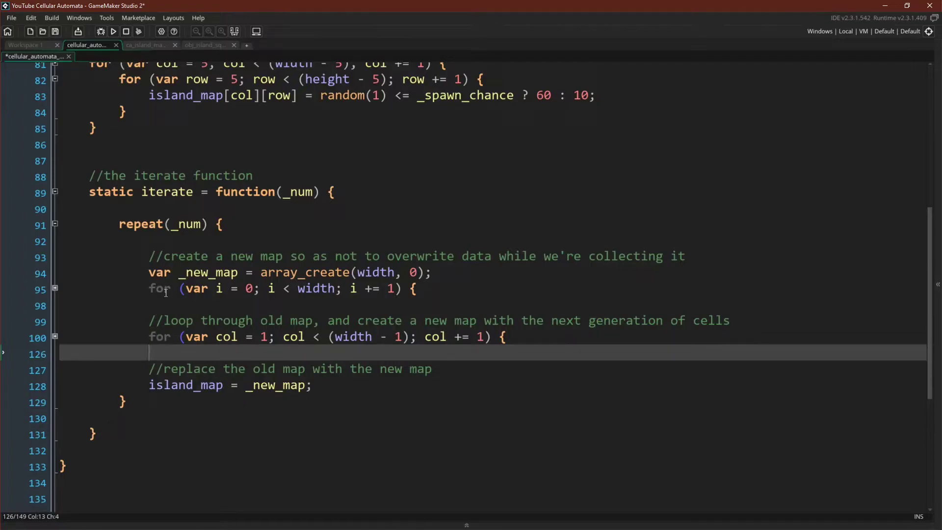
# Unfold the iterate function's new-map creation loop and next-generation loop
pyautogui.click(55, 290)
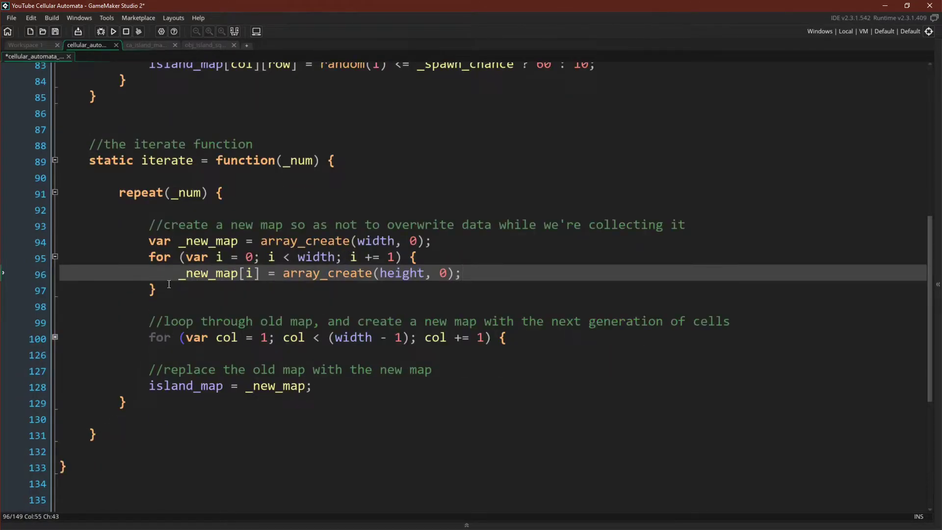
pyautogui.click(54, 338)
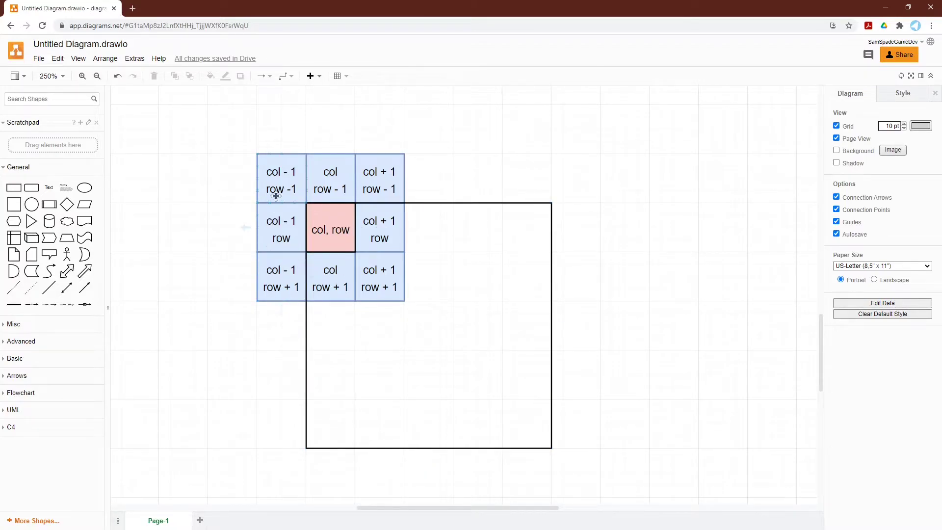
# Move the large square outline up-left one grid cell beside the 3×3 neighbour grid
pyautogui.moveTo(361, 318); pyautogui.dragTo(312, 269)
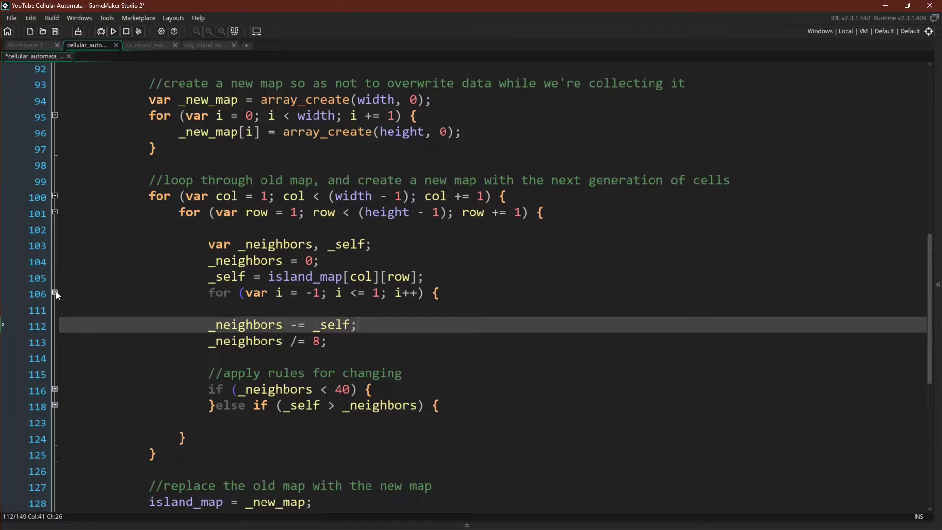
# Unfold the nested neighbour-summing loops and highlight the neighbour-counting code on lines 104–110
pyautogui.click(55, 293)
pyautogui.click(54, 308)
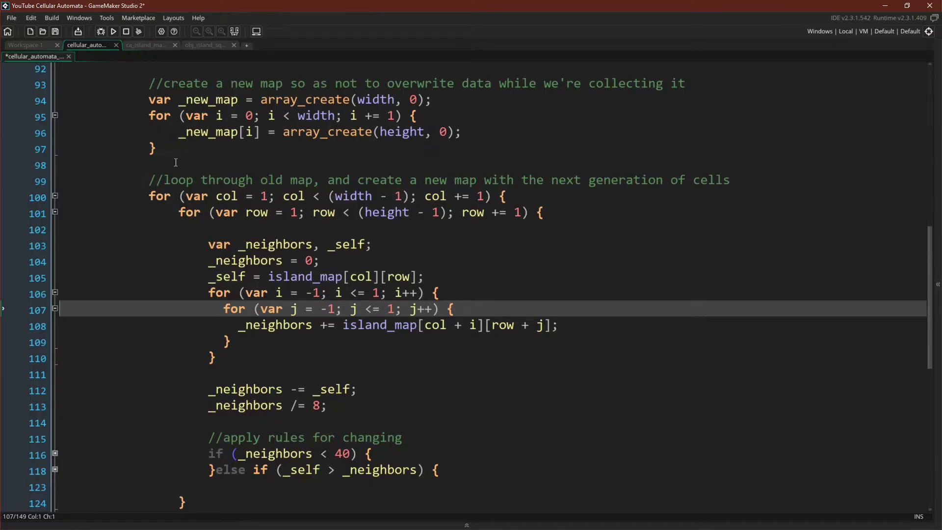
pyautogui.click(214, 229)
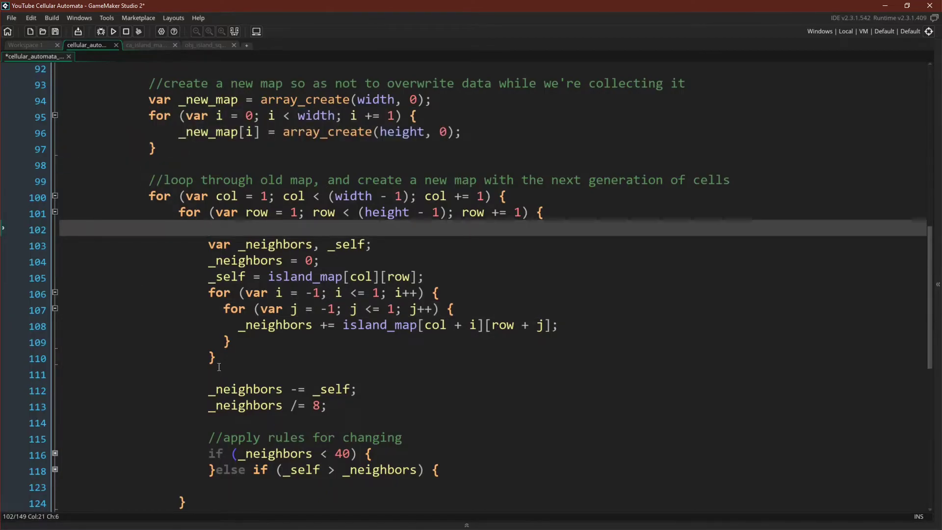
pyautogui.moveTo(219, 360); pyautogui.dragTo(85, 258)
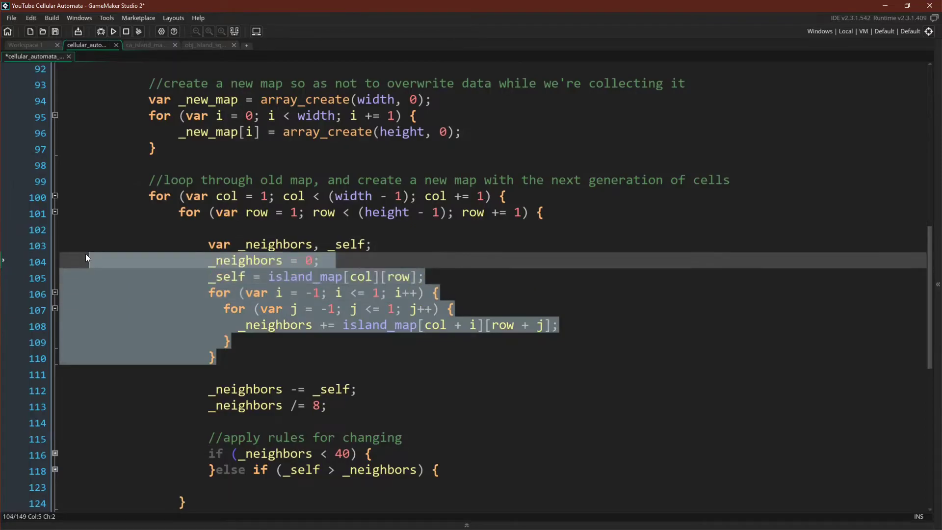
pyautogui.click(118, 307)
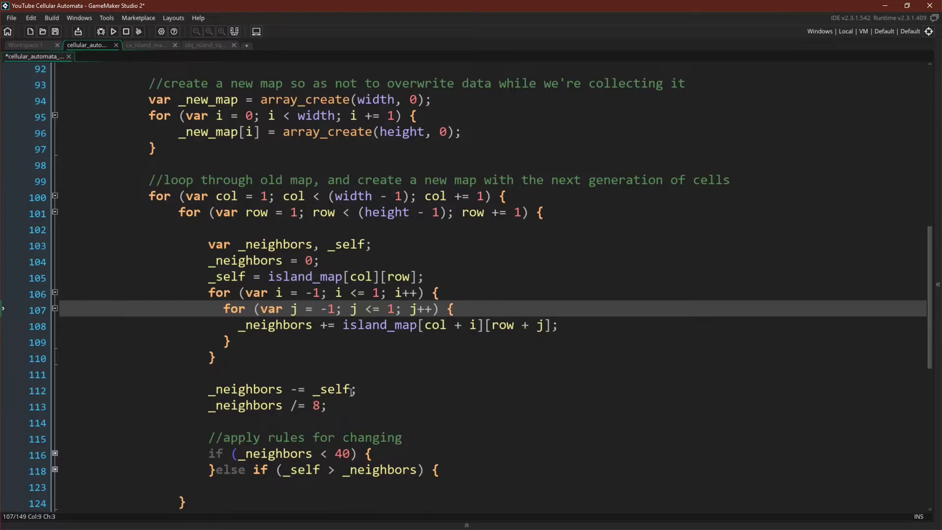
# Review the _neighbors -= _self and divide-by-8 averaging after the inner loop's closing brace
pyautogui.click(306, 390)
pyautogui.click(199, 342)
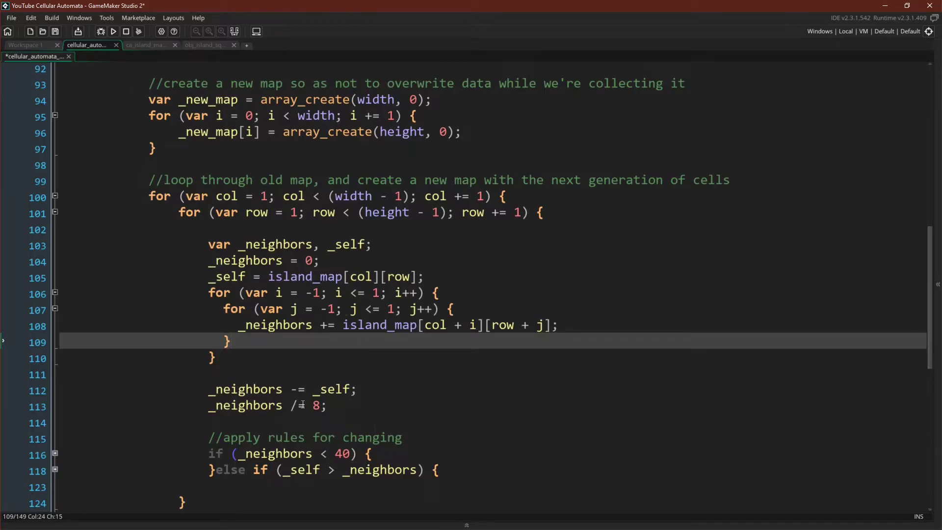
pyautogui.scroll(-1, 334, 426)
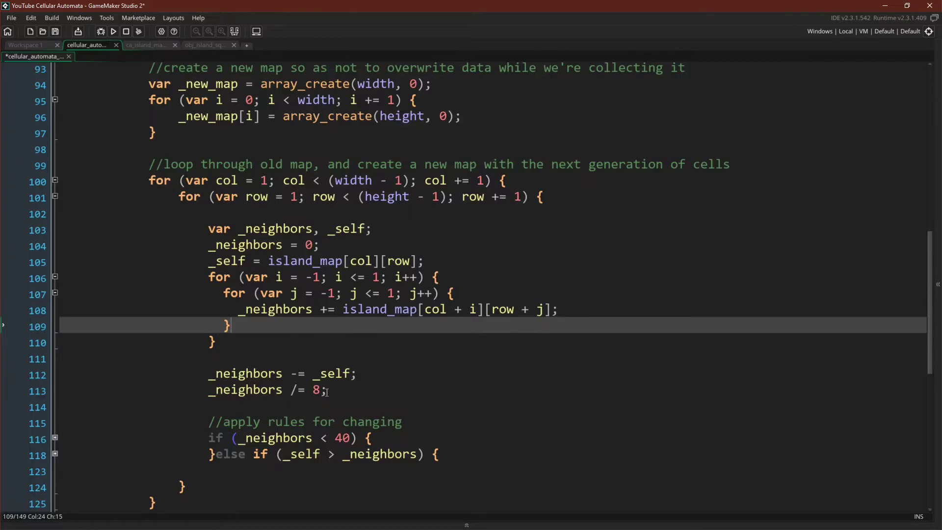
pyautogui.scroll(-1, 356, 327)
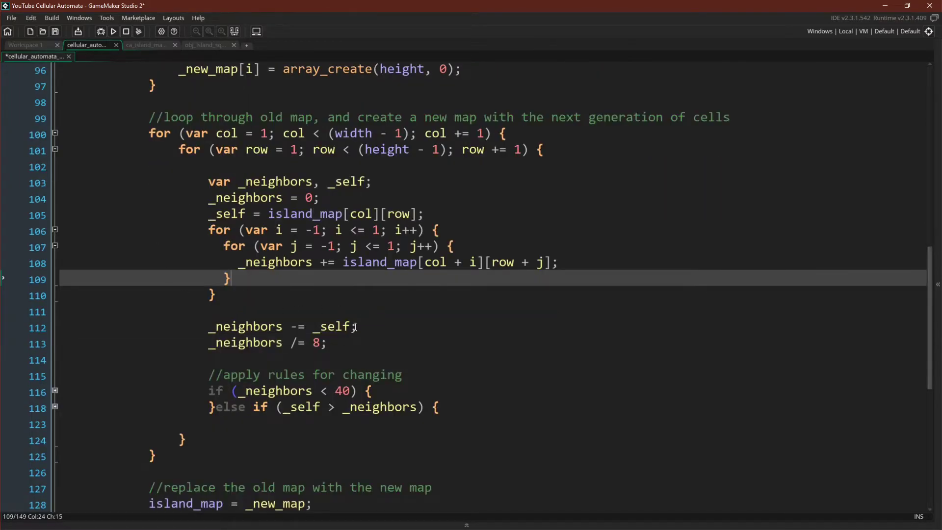
# Expand the folded if/else change-rule blocks at line 116
pyautogui.click(56, 408)
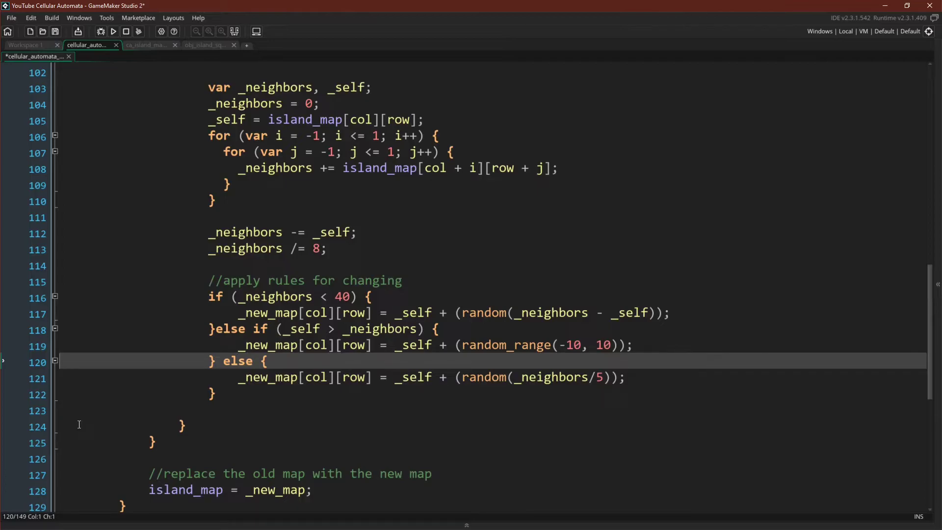
pyautogui.click(345, 313)
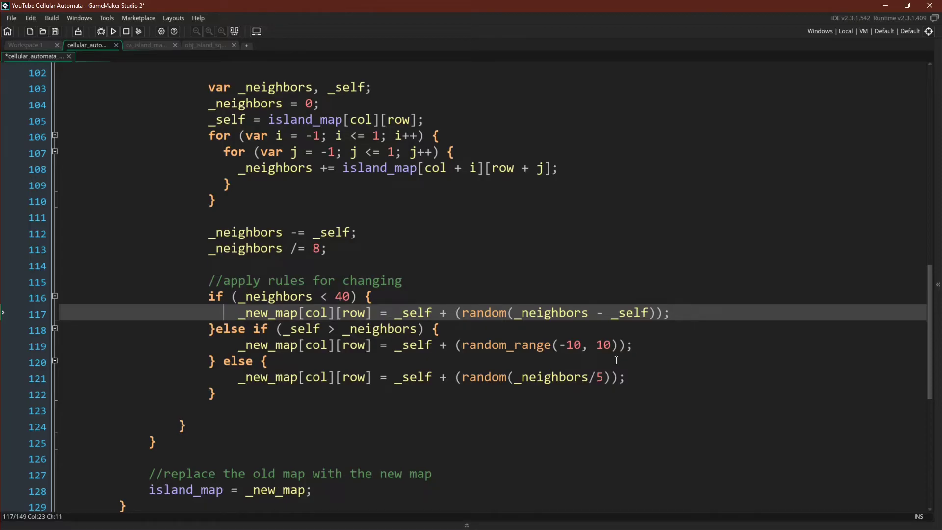
pyautogui.click(643, 347)
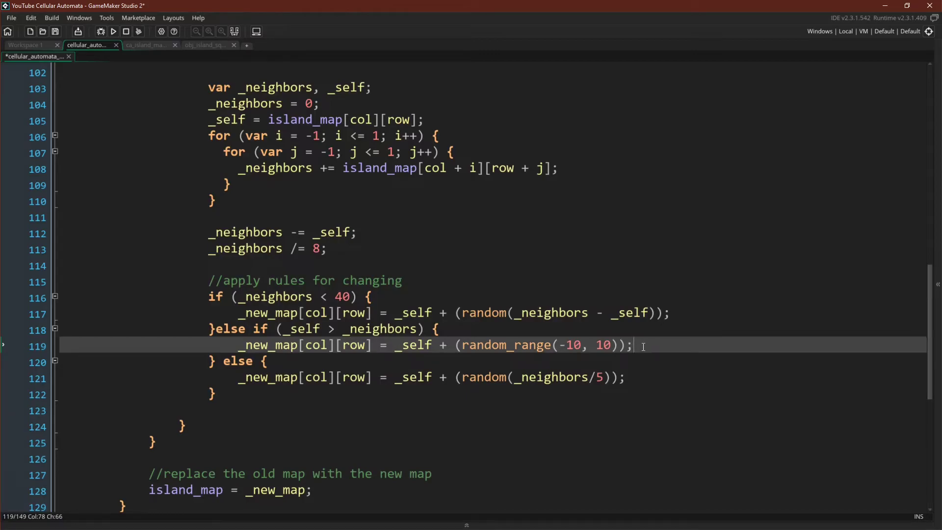
pyautogui.click(622, 383)
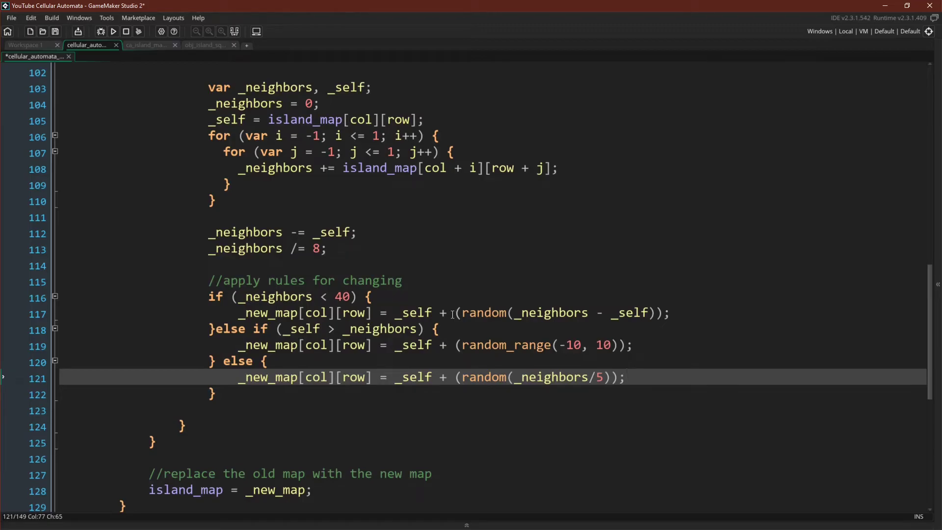
# Switch to the ca_island_manager Create event code before running the game
pyautogui.hotkey('ctrl', 'Tab')
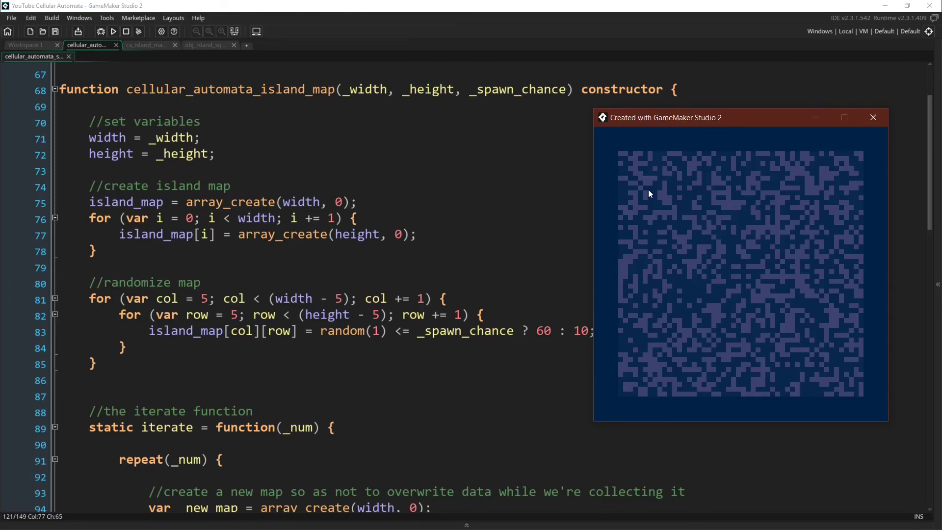
# Iterate the running map twice with Space so the noise smooths into distinct islands
pyautogui.press('space')
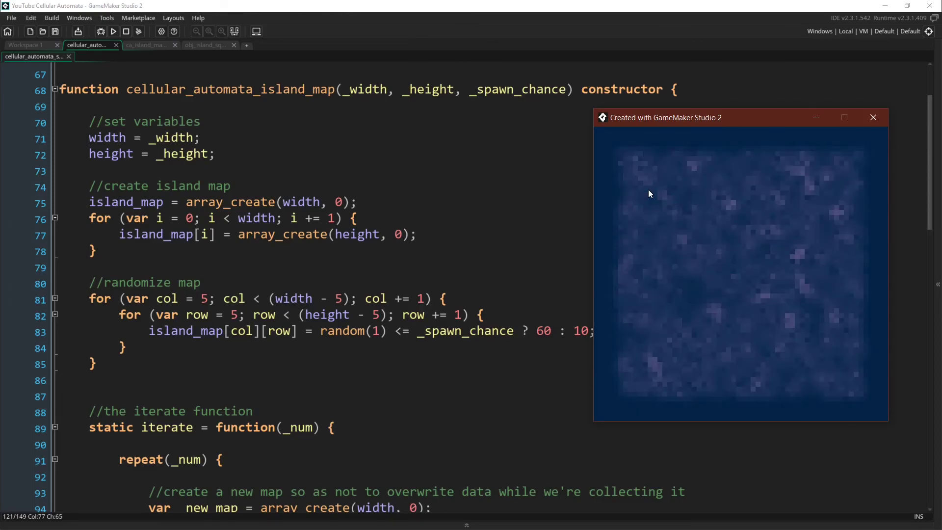
pyautogui.press('space')
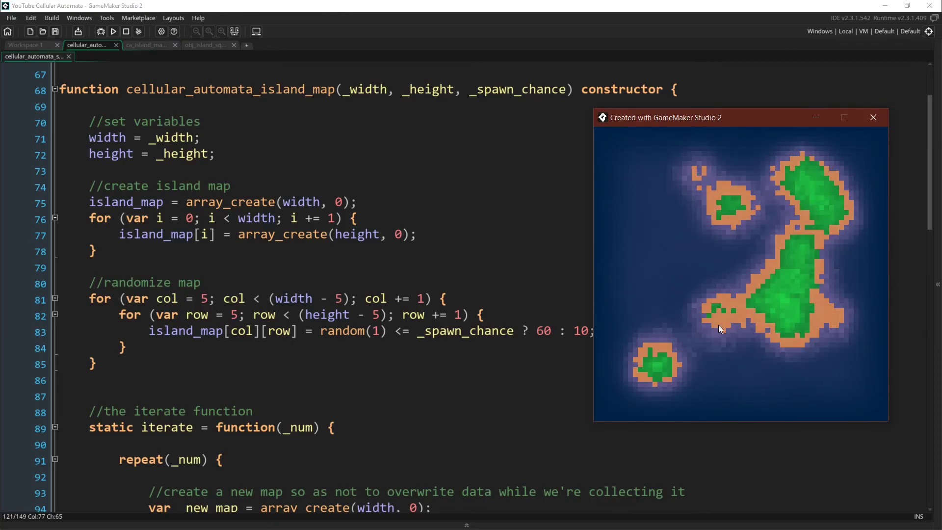
# Regenerate fresh random noise maps in the game window to grow new island sets
pyautogui.click(706, 387)
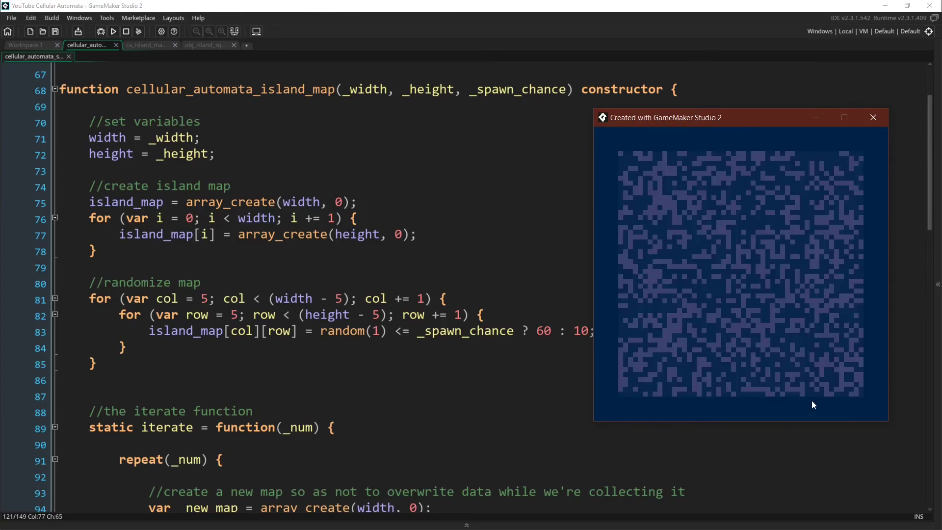
pyautogui.click(812, 401)
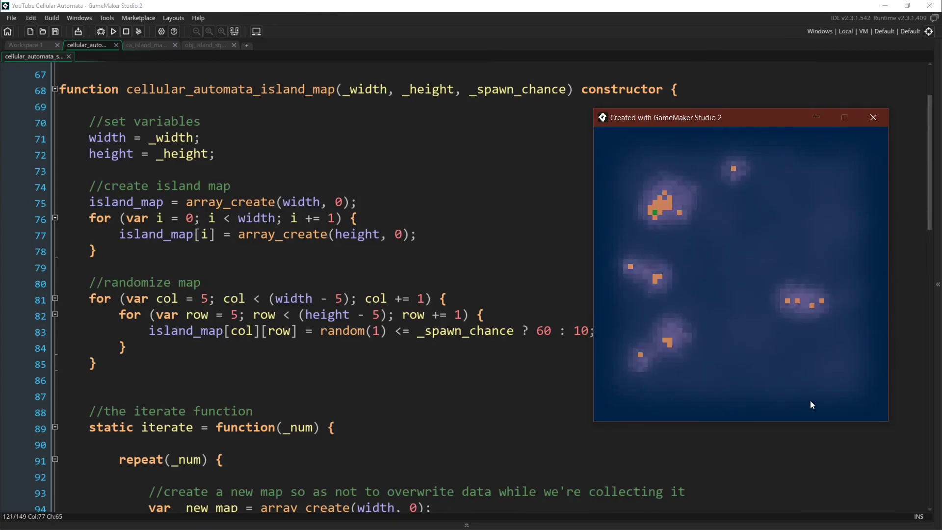